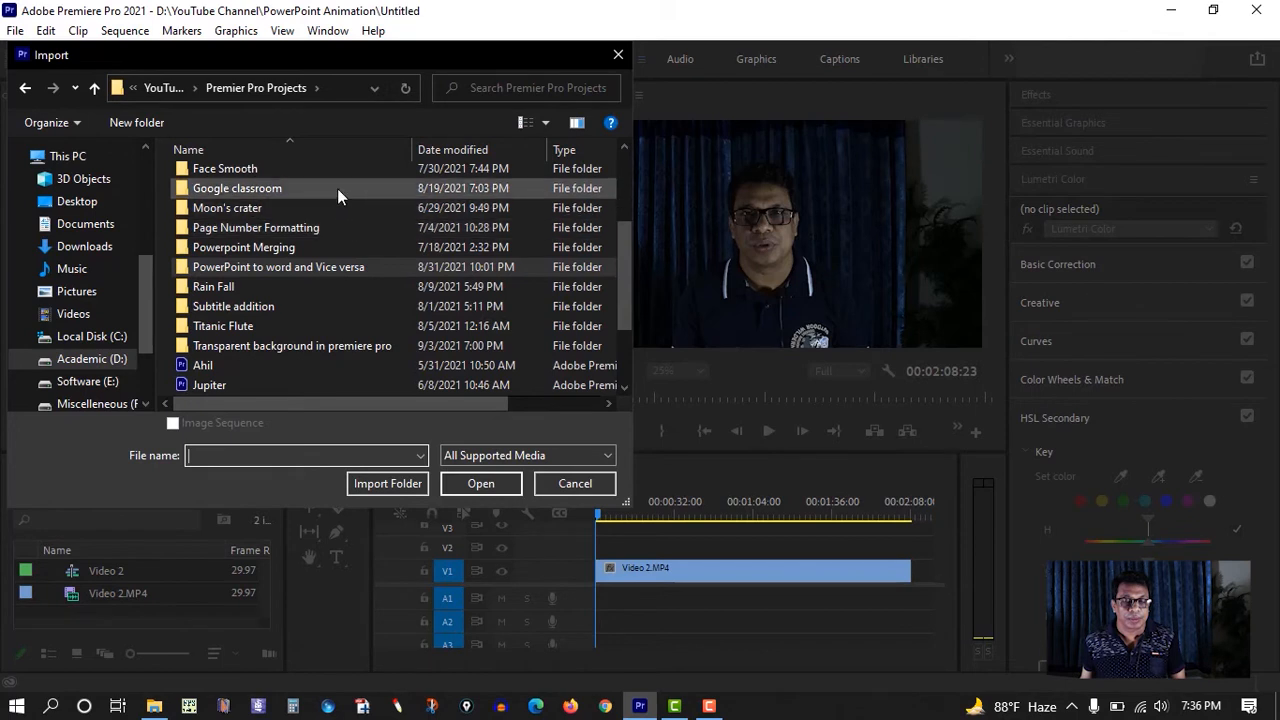
Import the Answer emoji video from the PowerPoint Animation folder inside YouTube Channel.
scroll(344, 222, "up", 2)
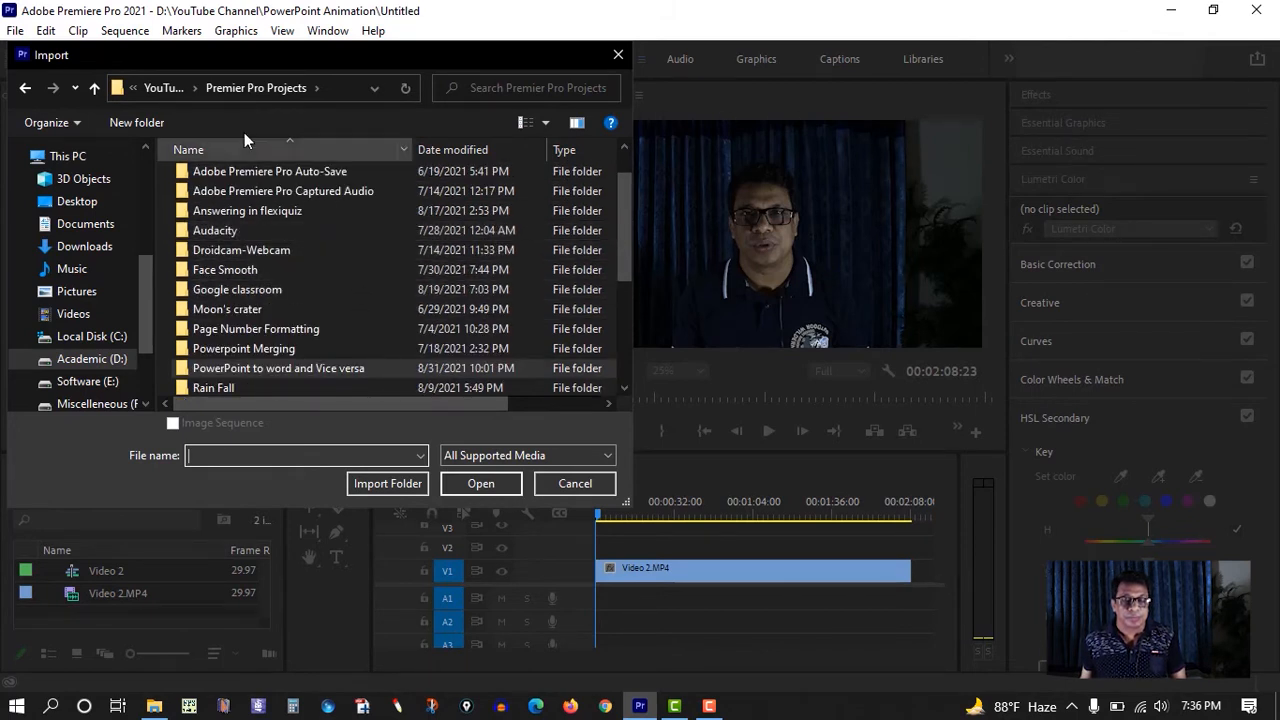
left_click(93, 95)
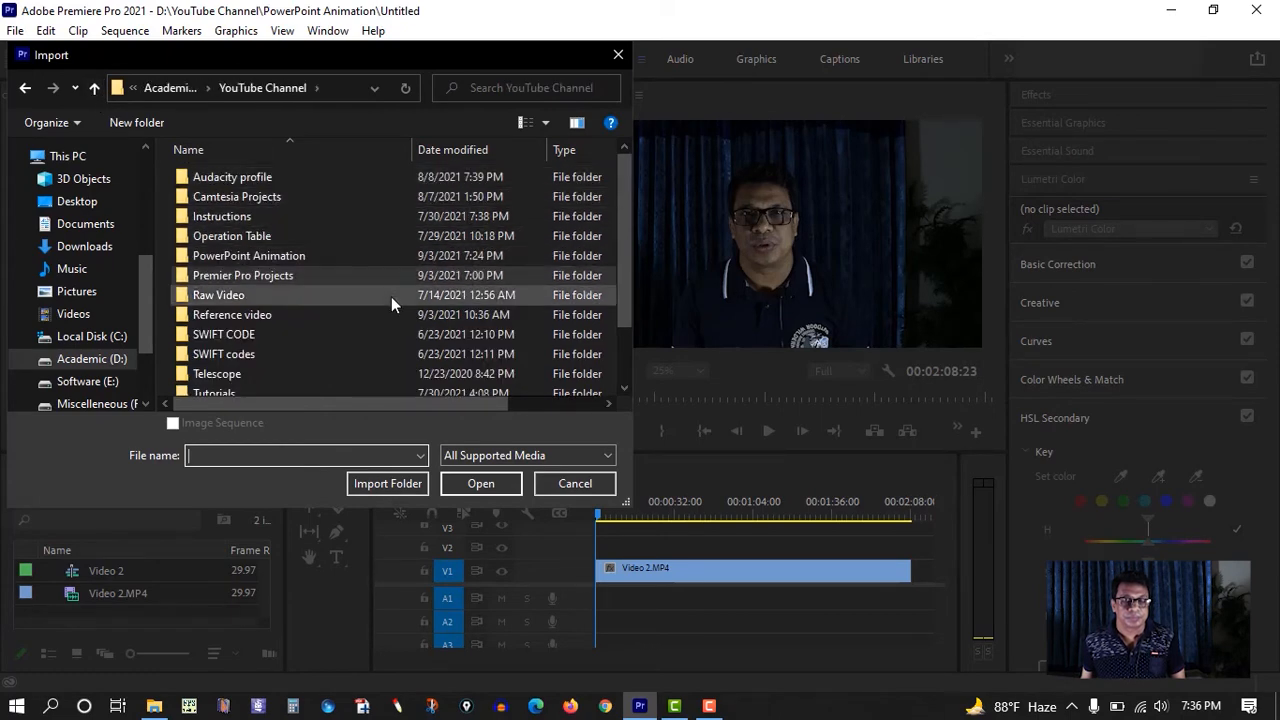
scroll(389, 330, "down", 2)
scroll(388, 333, "up", 2)
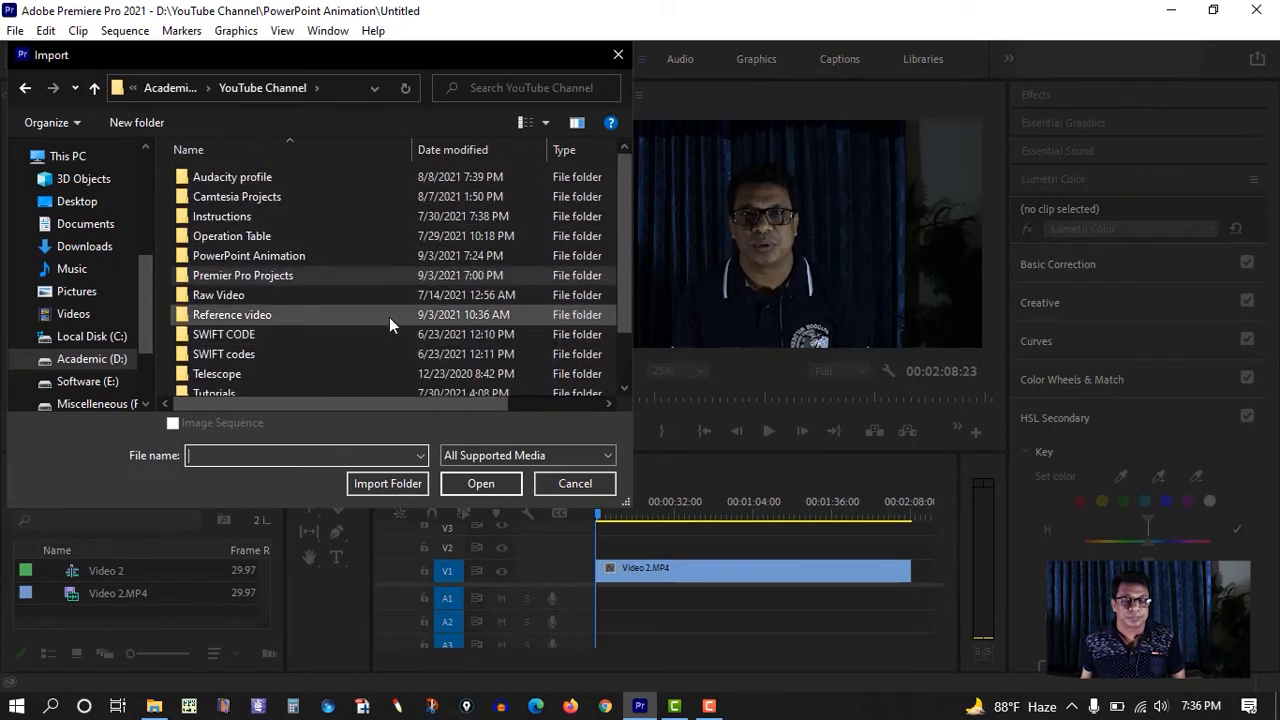
scroll(389, 301, "down", 1)
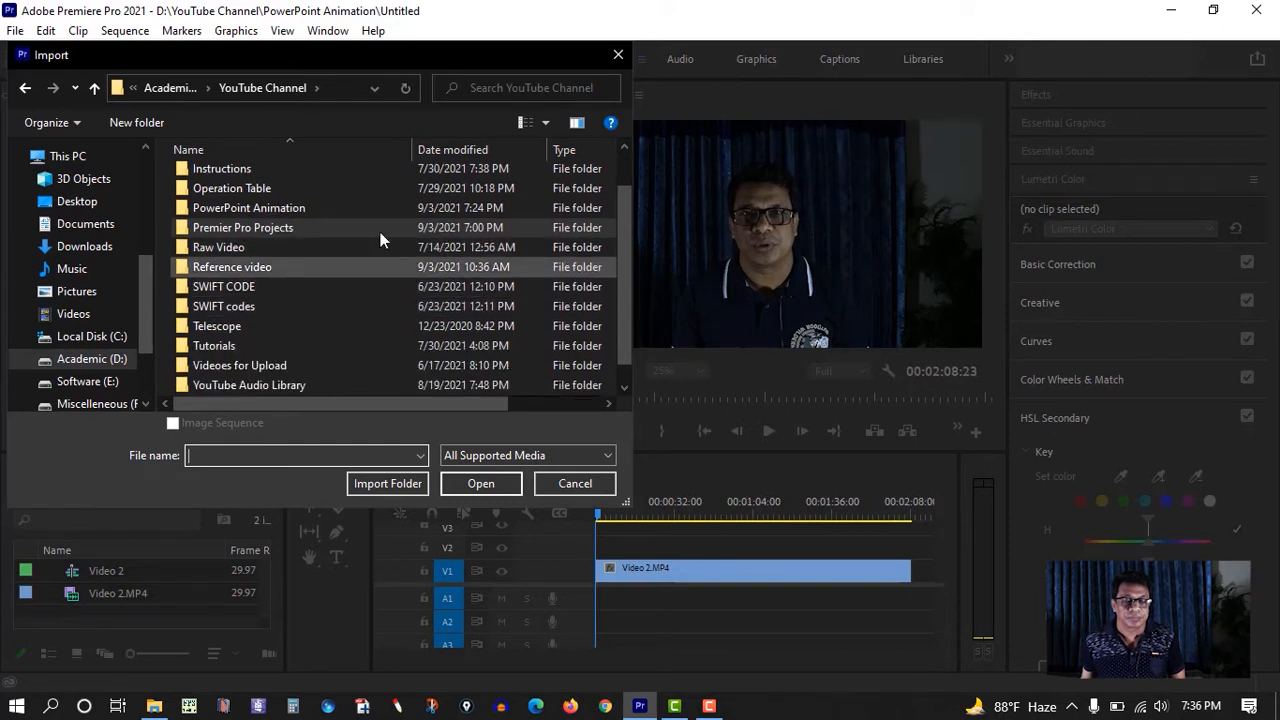
double_click(371, 202)
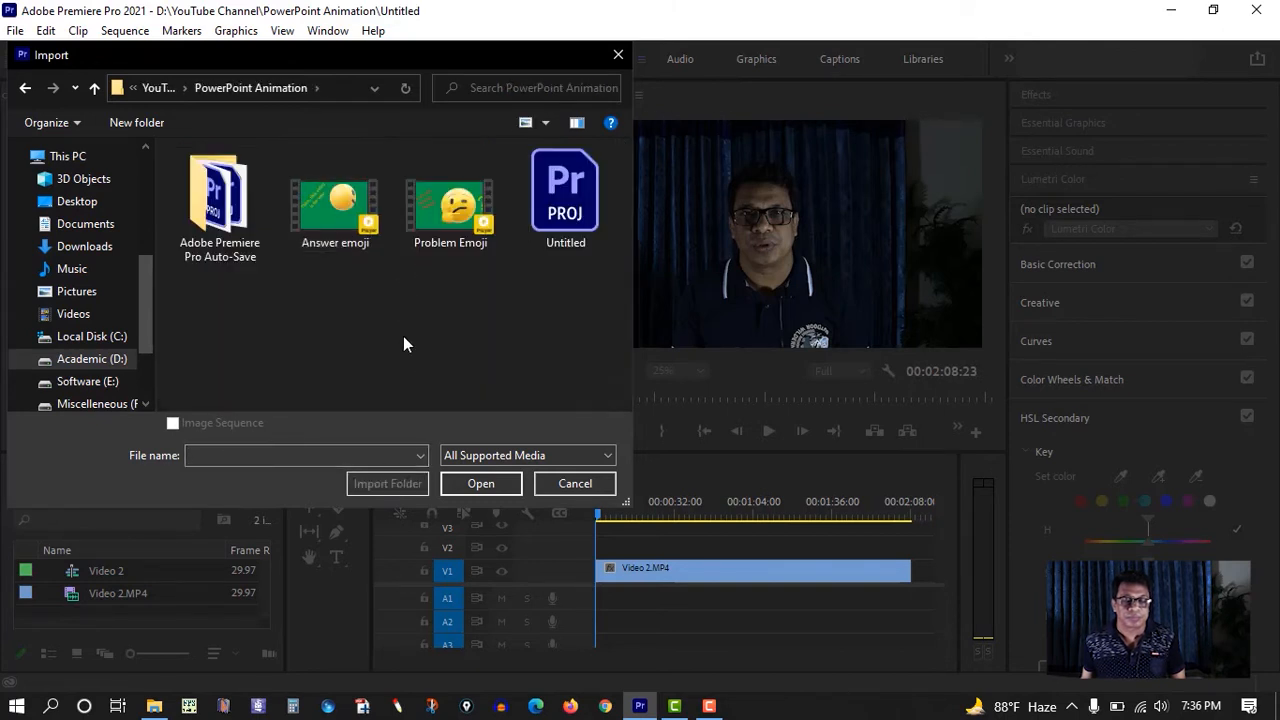
left_click(349, 237)
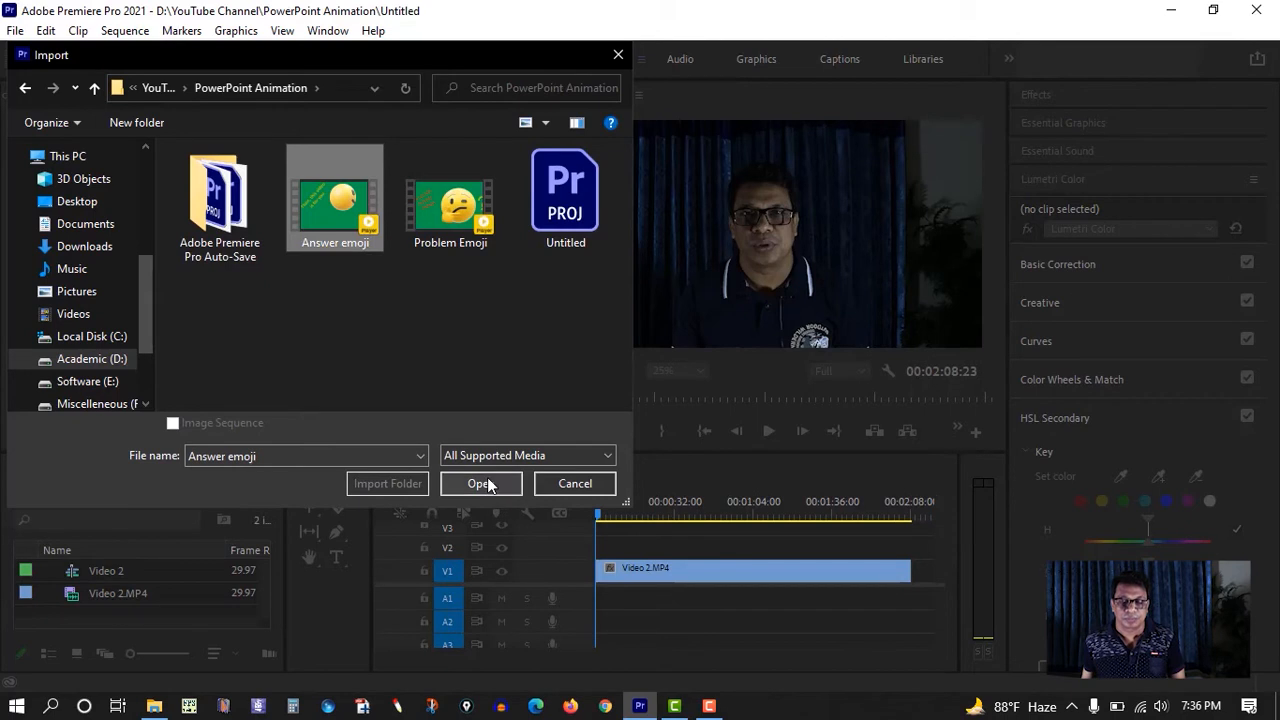
left_click(484, 482)
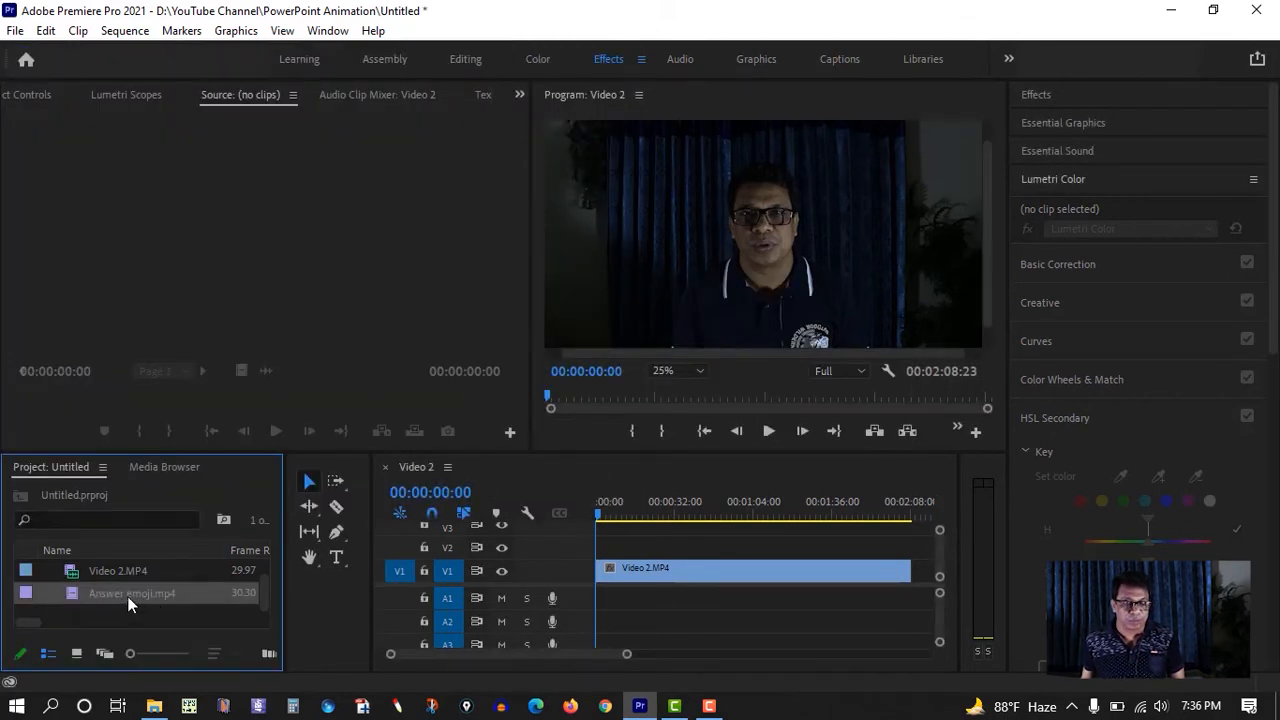
Place Answer emoji.mp4 on track V2 at the start of the sequence, above Video 2.MP4, and play it back.
left_click_drag(127, 596, 603, 542)
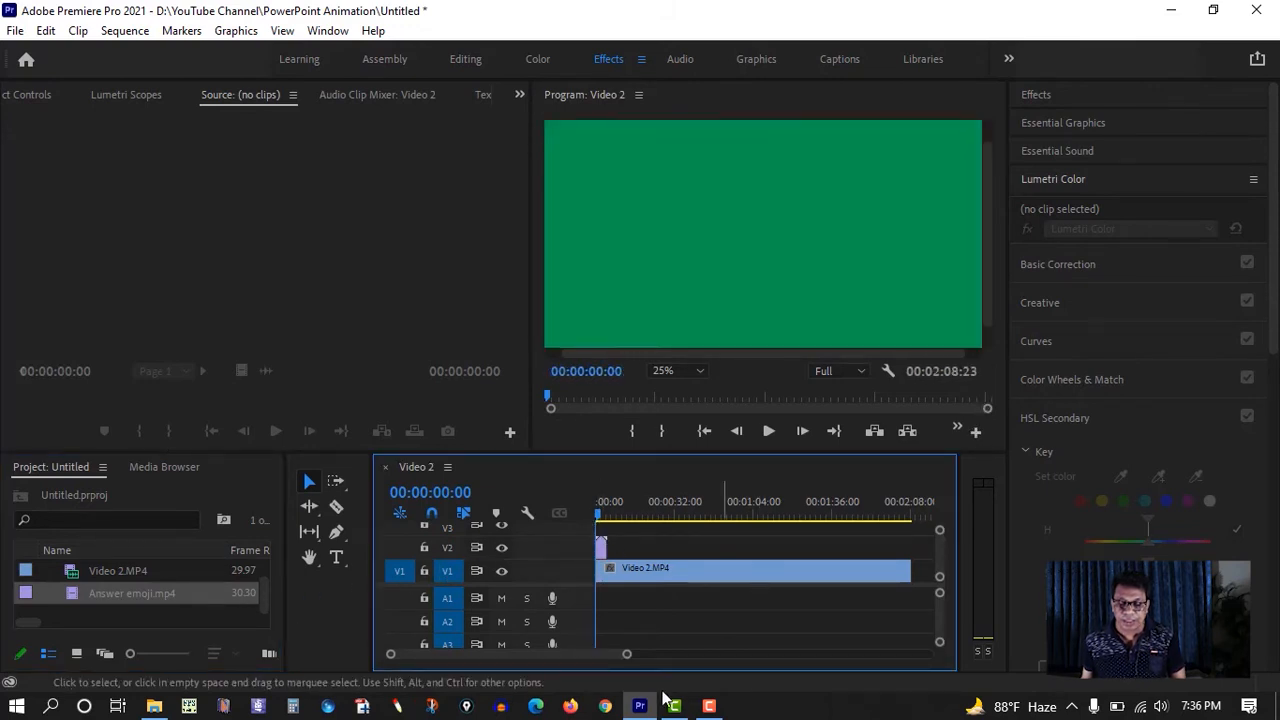
left_click_drag(629, 654, 552, 655)
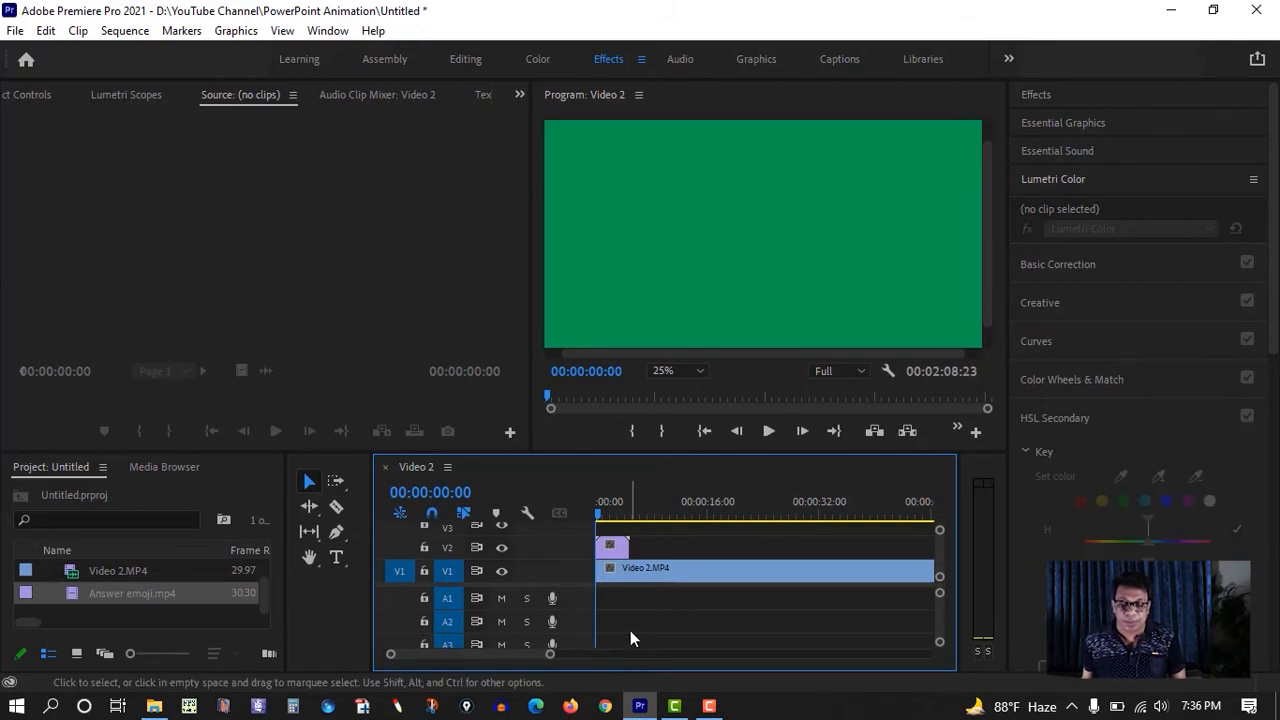
left_click(769, 431)
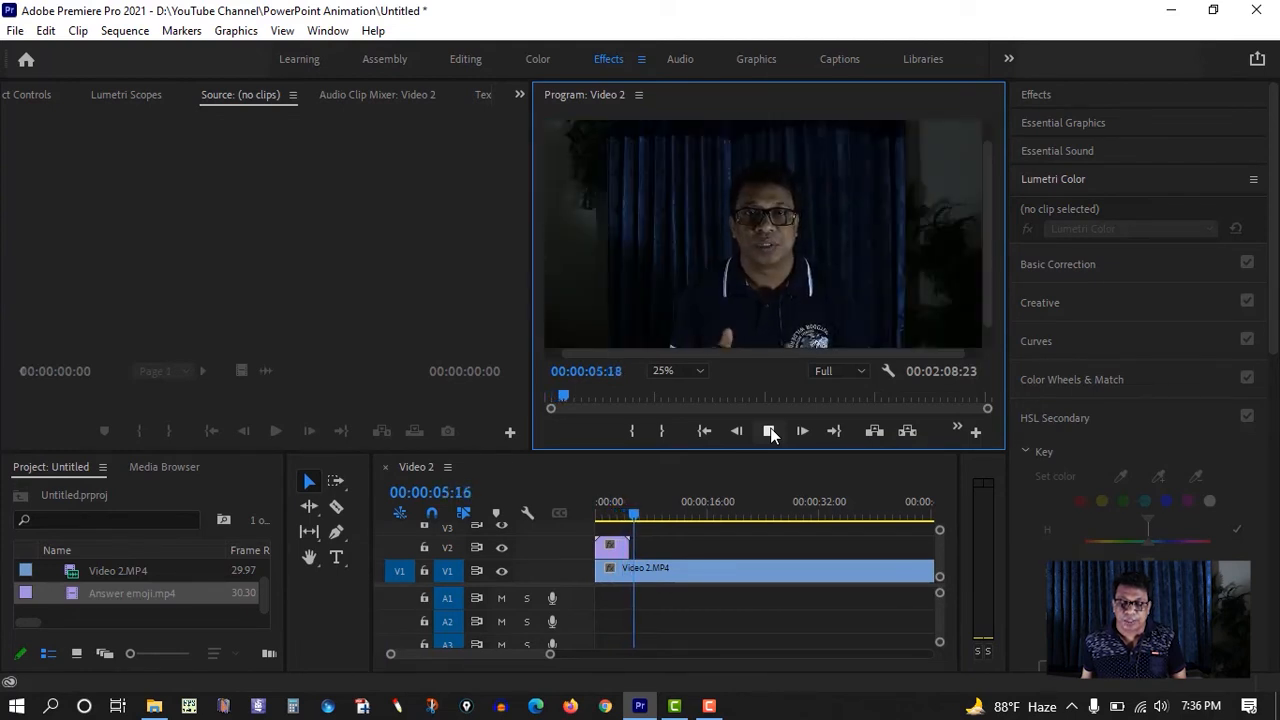
left_click(769, 431)
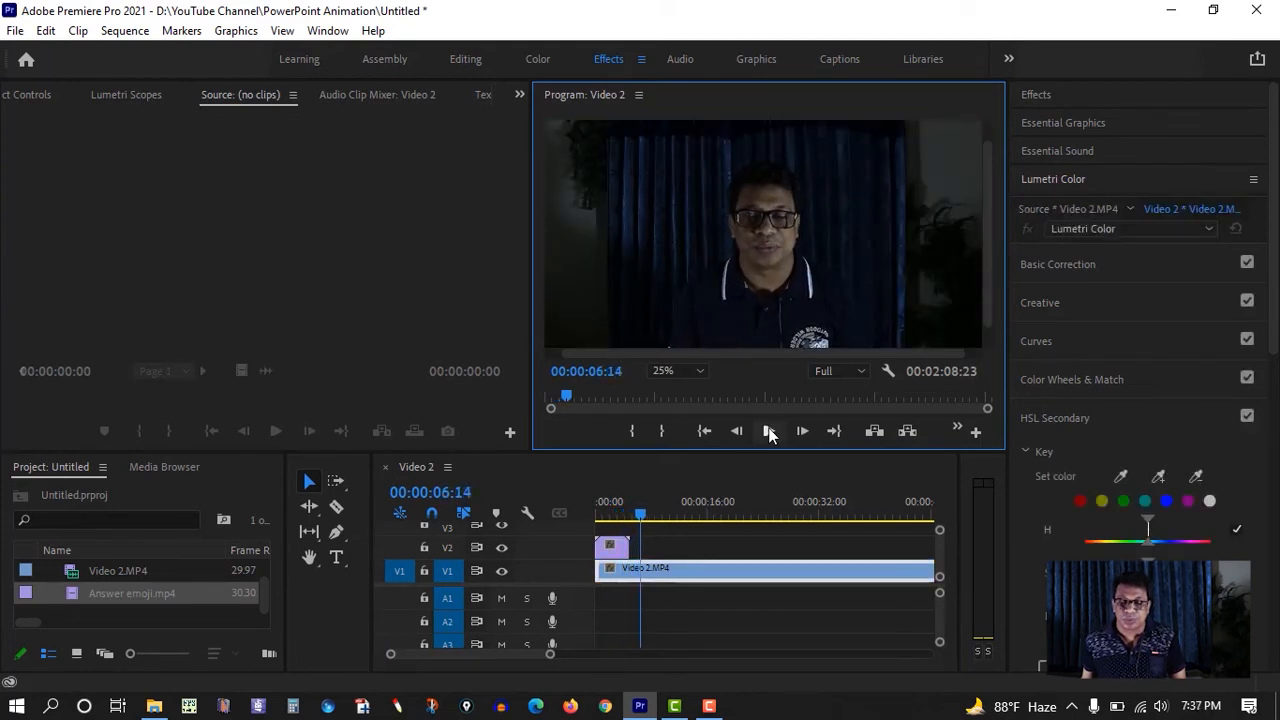
With the playhead at 00:00:02:16, scale the Answer emoji clip to 34 and set its position to 412, 413 in the Editing workspace.
left_click(635, 520)
left_click_drag(635, 520, 613, 522)
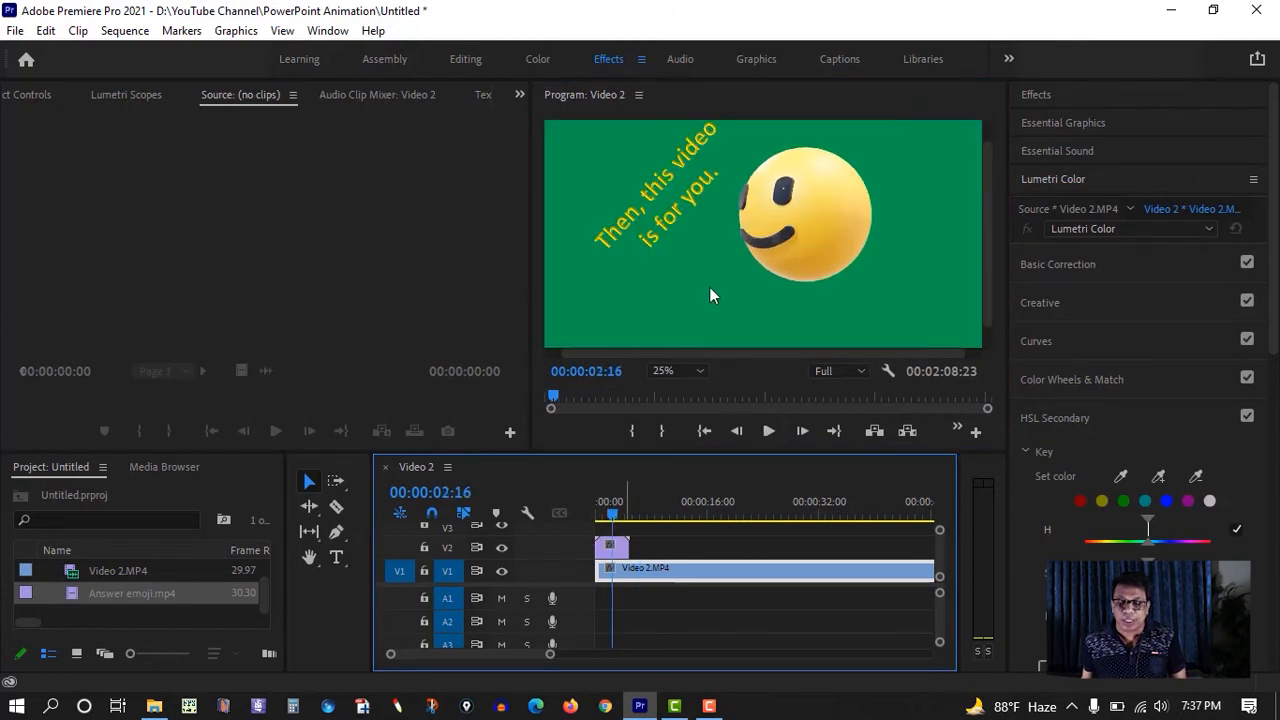
left_click(622, 556)
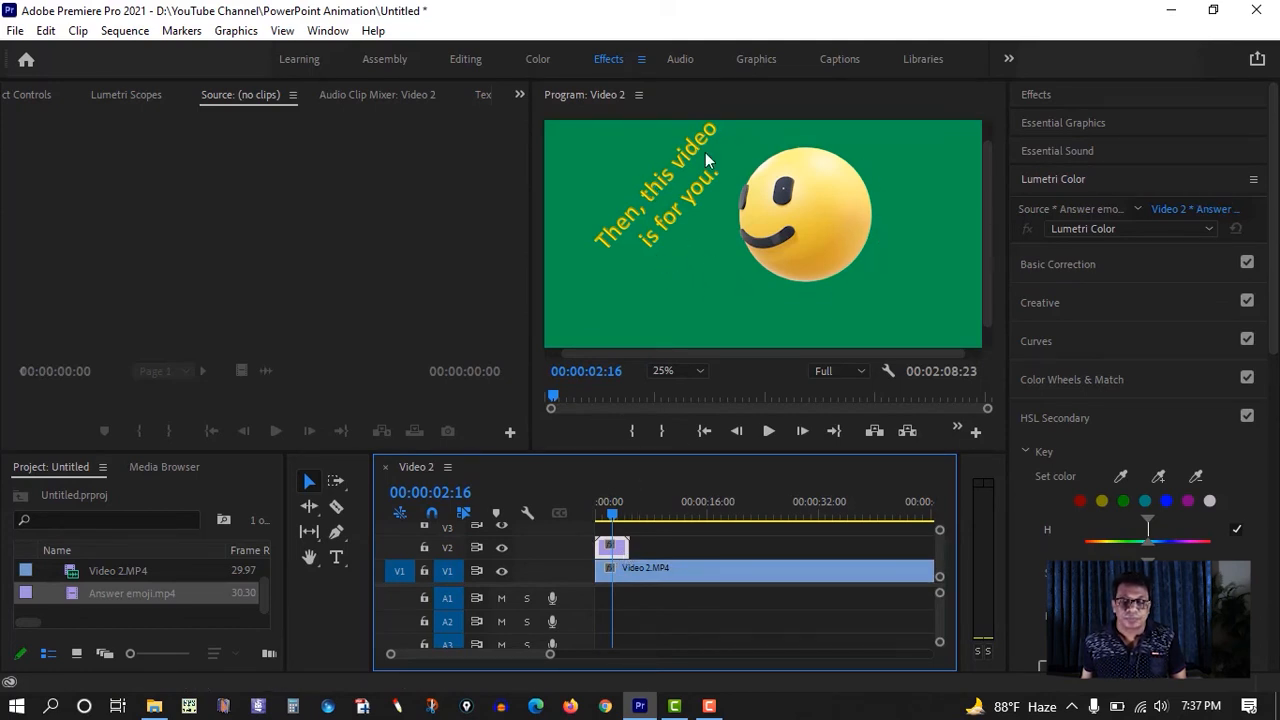
left_click(474, 58)
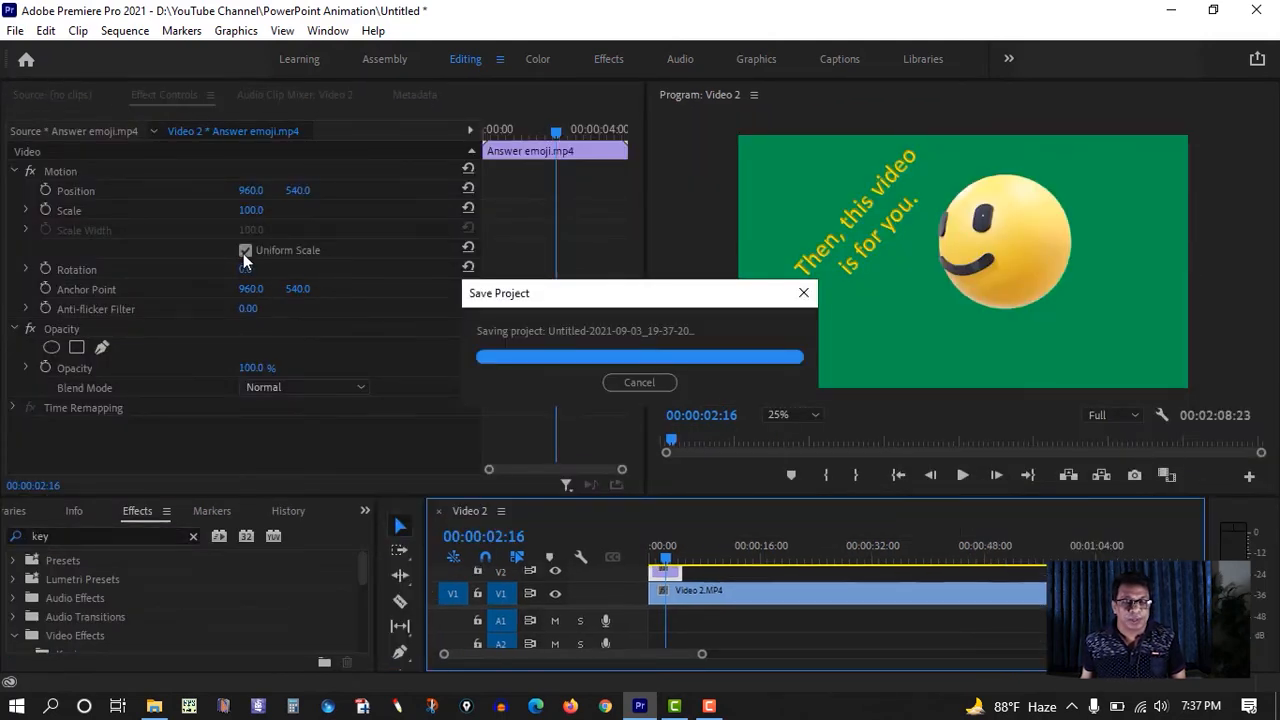
left_click_drag(254, 210, 188, 210)
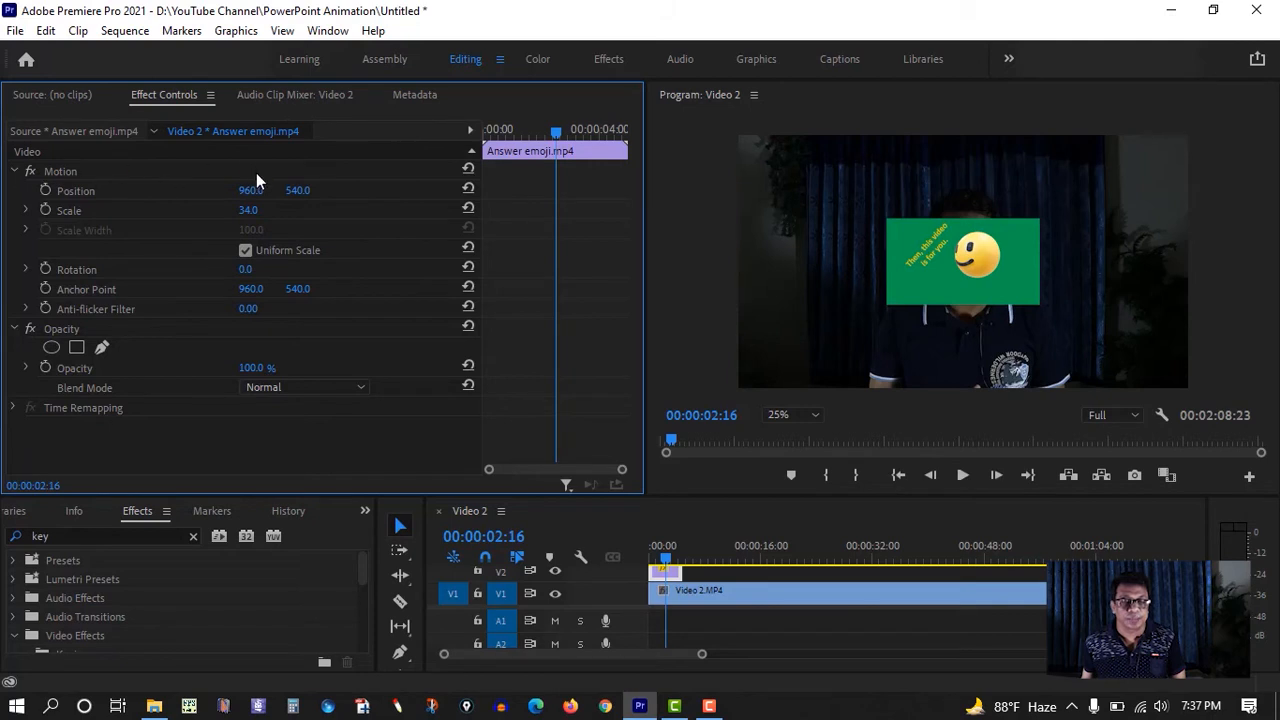
left_click_drag(250, 190, 158, 190)
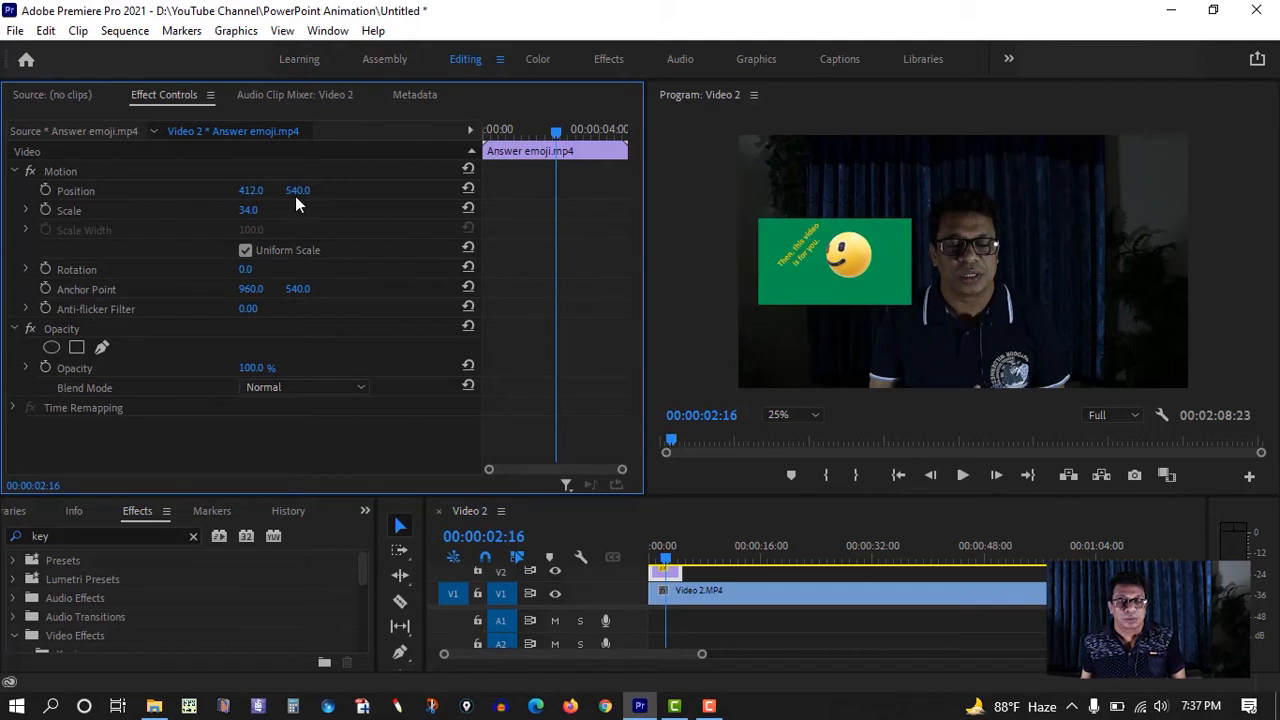
left_click_drag(295, 196, 170, 196)
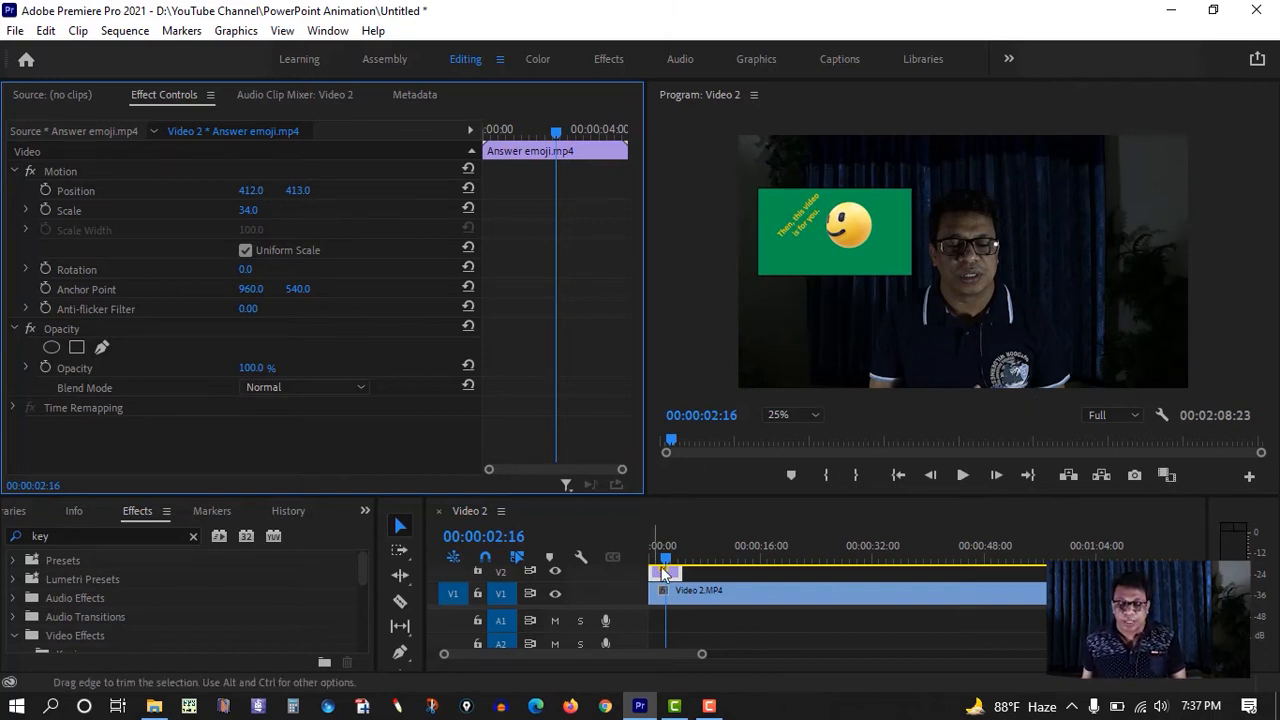
Play the sequence from the start to check the resized emoji overlay and its green background.
left_click_drag(665, 562, 642, 561)
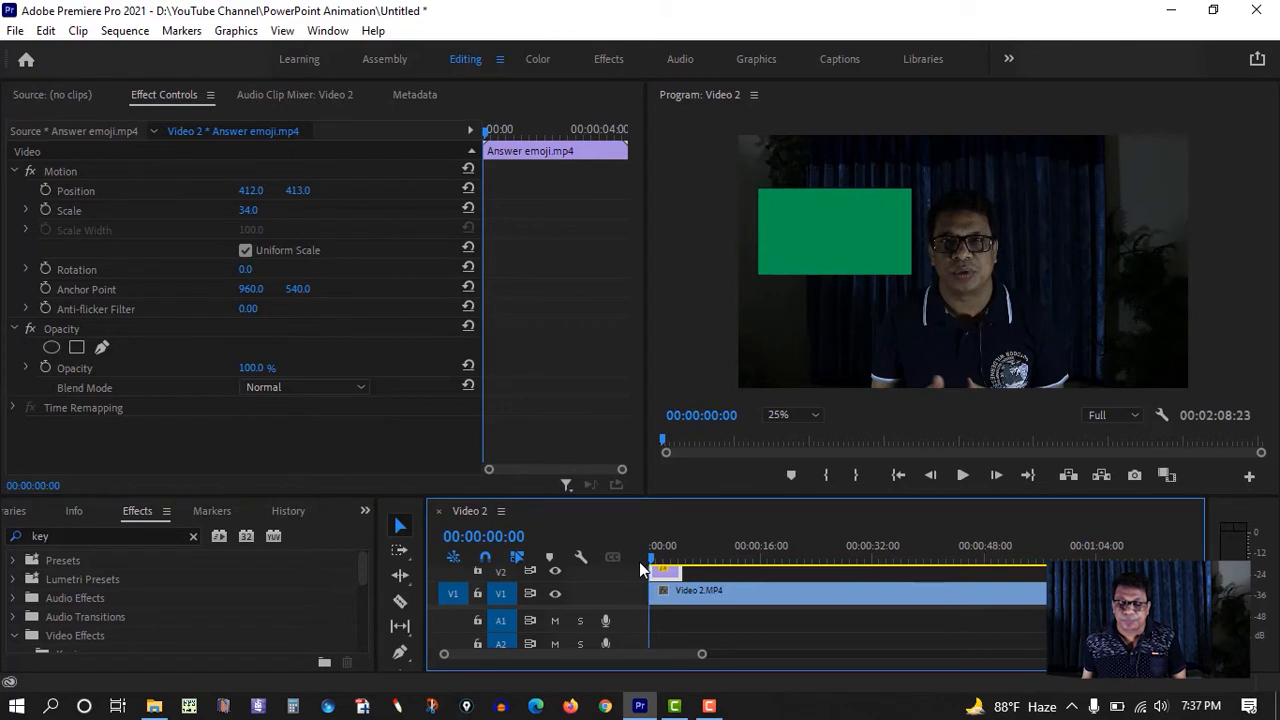
left_click(963, 475)
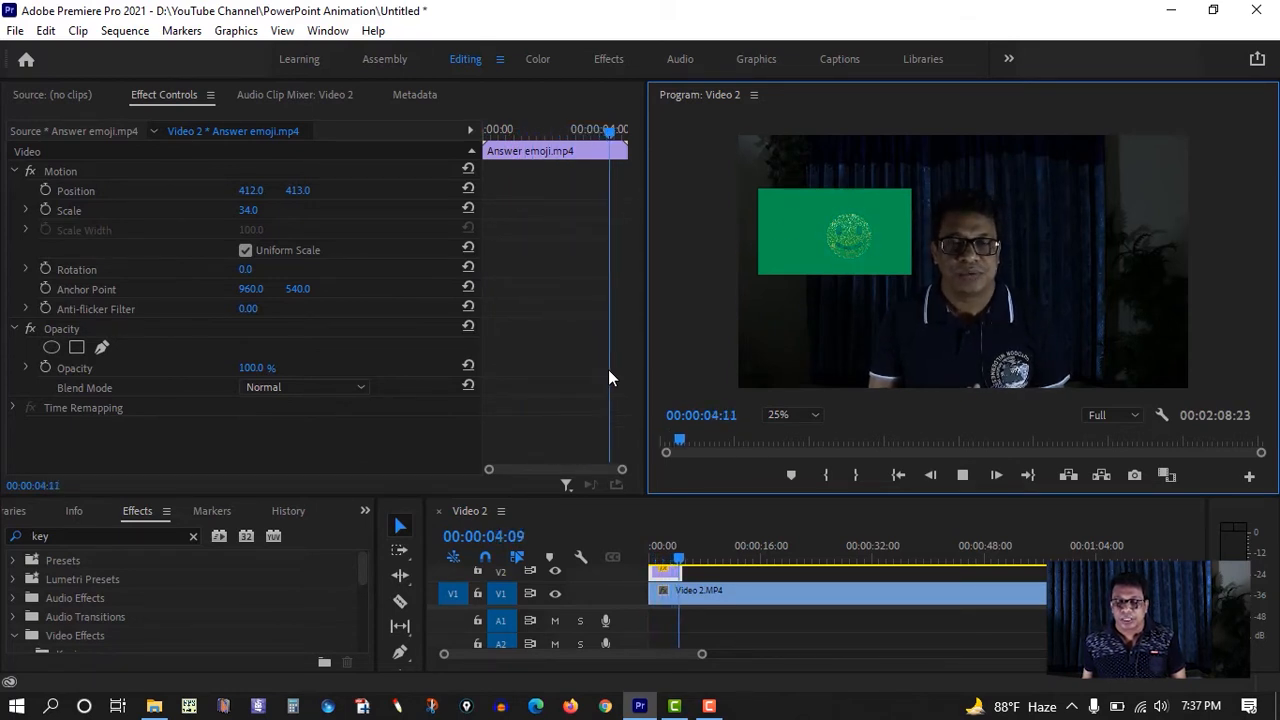
left_click(963, 476)
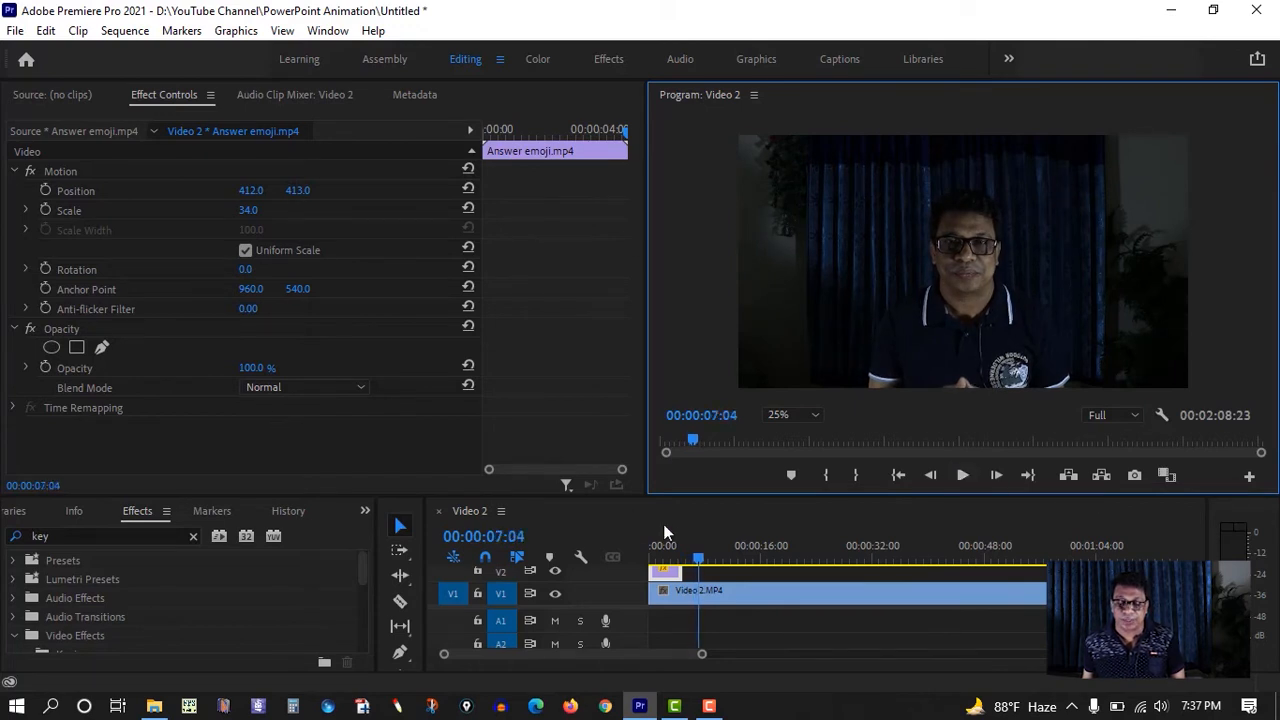
left_click_drag(703, 563, 650, 563)
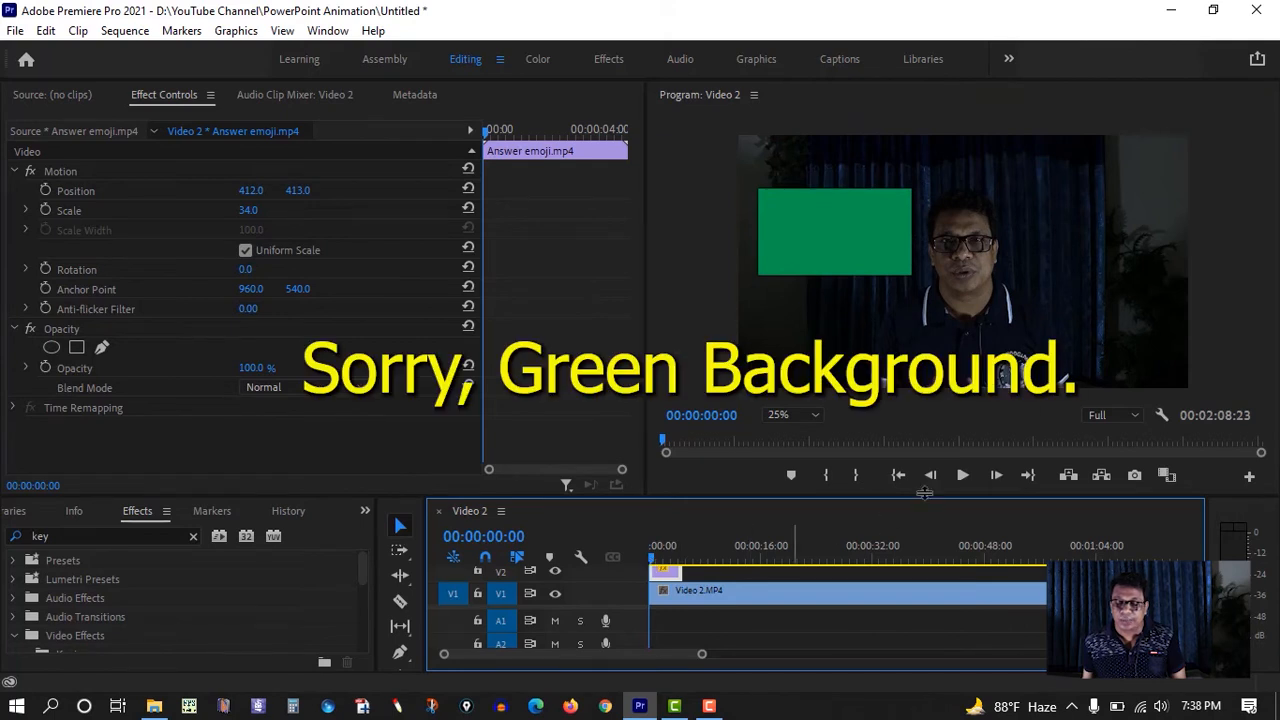
left_click(963, 476)
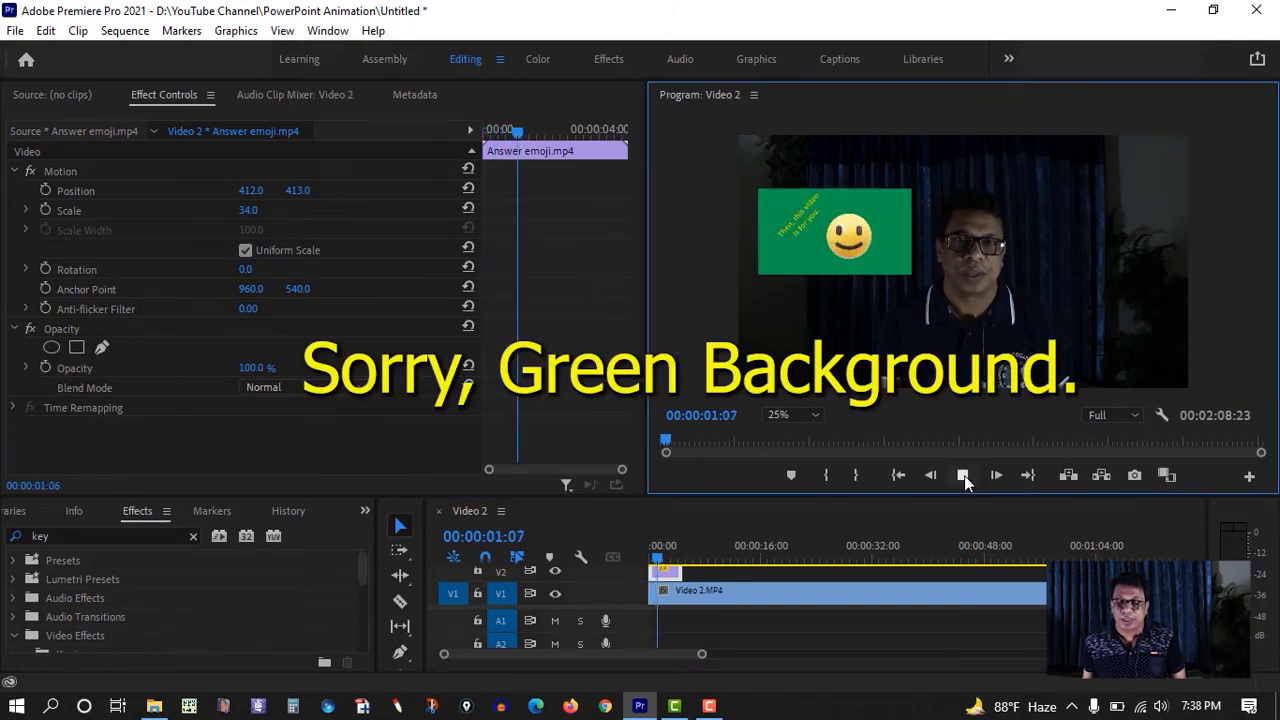
left_click(964, 475)
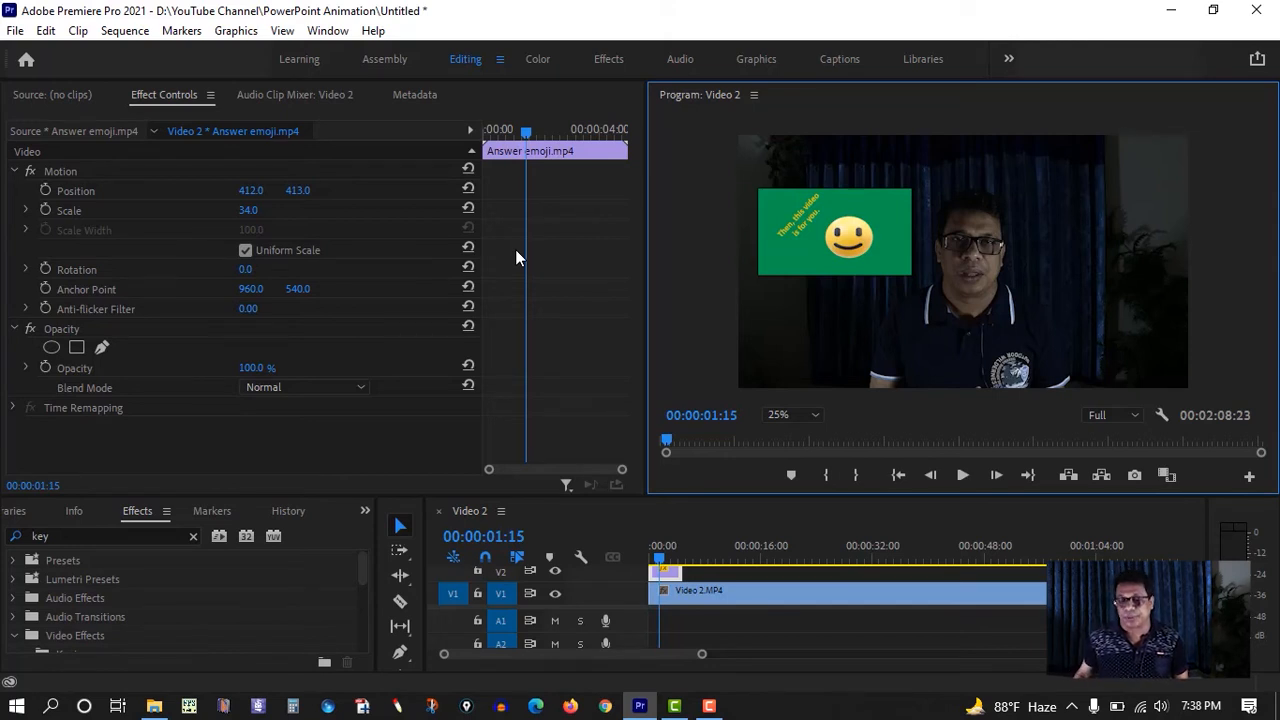
Find Ultra Key among the keying video effects and apply it to the Answer emoji clip on track V2.
left_click(71, 537)
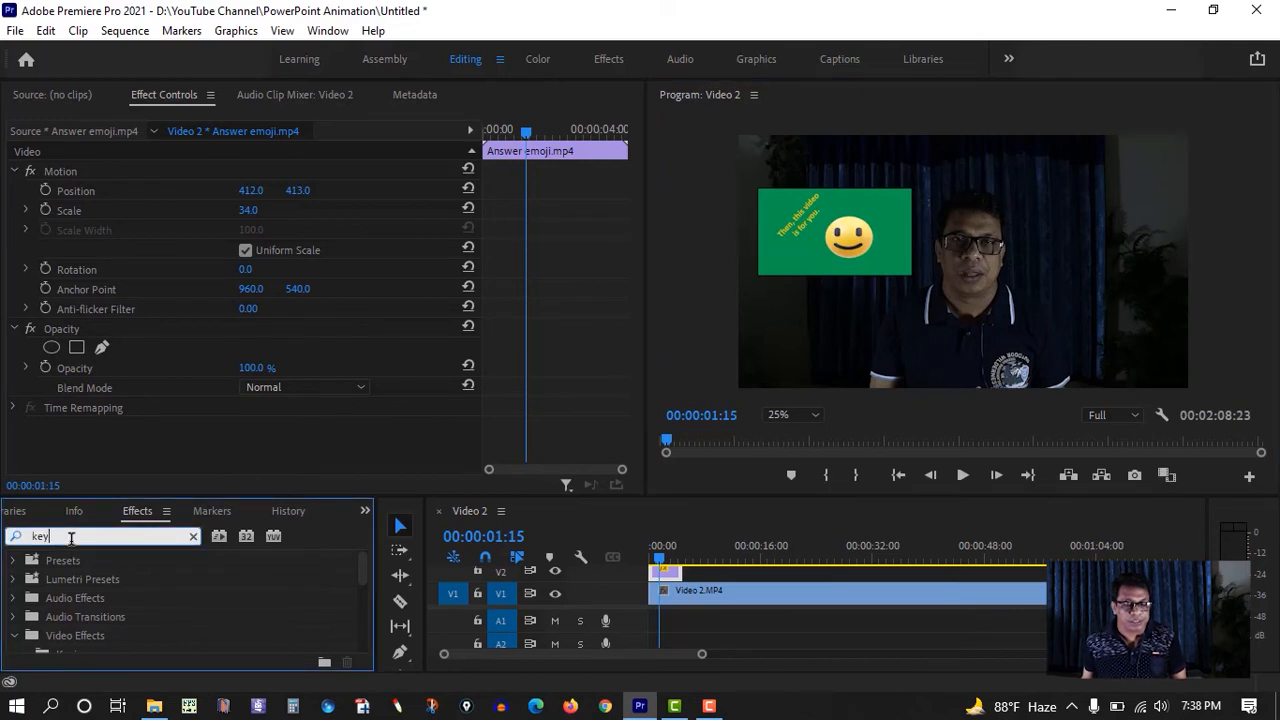
scroll(94, 560, "down", 5)
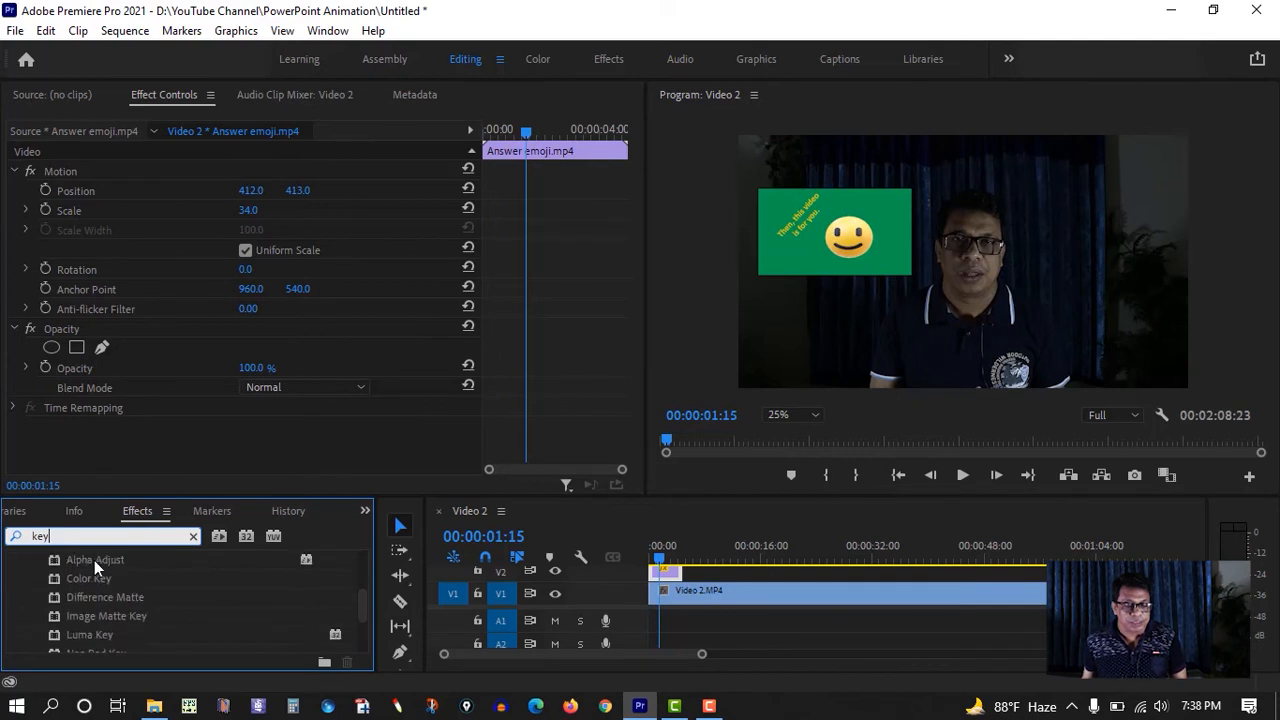
scroll(94, 561, "down", 2)
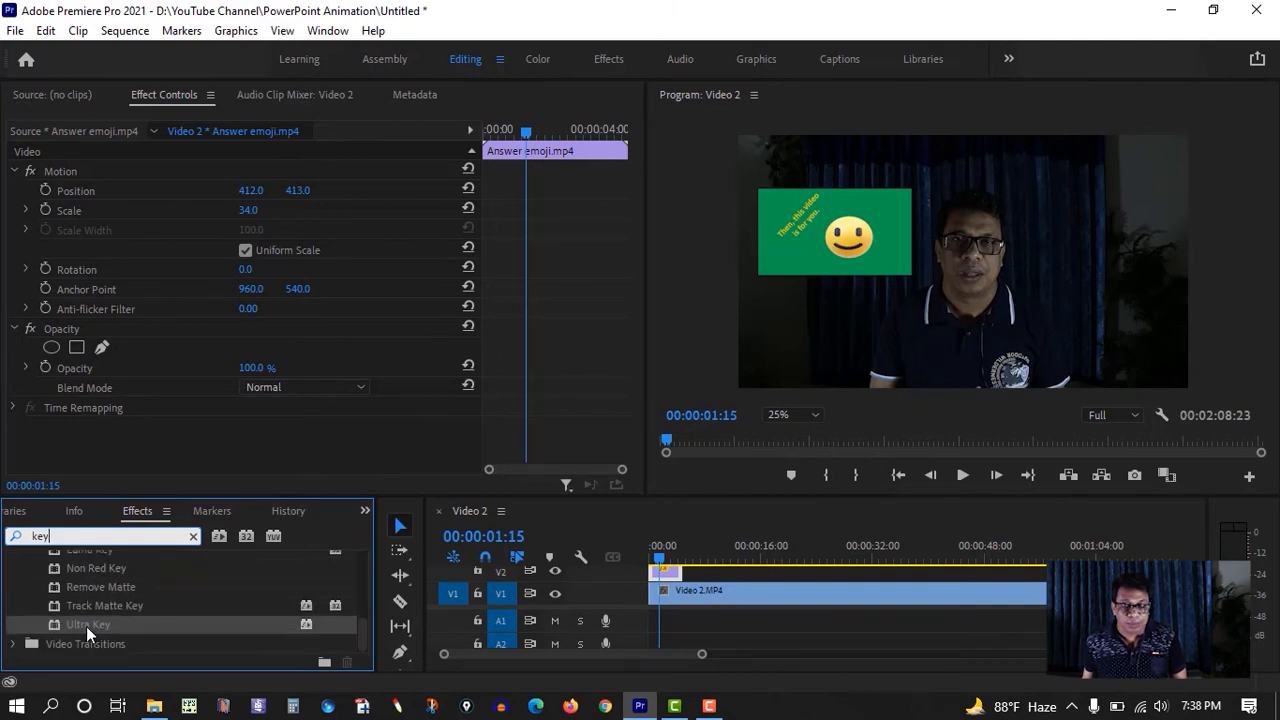
left_click_drag(86, 626, 669, 572)
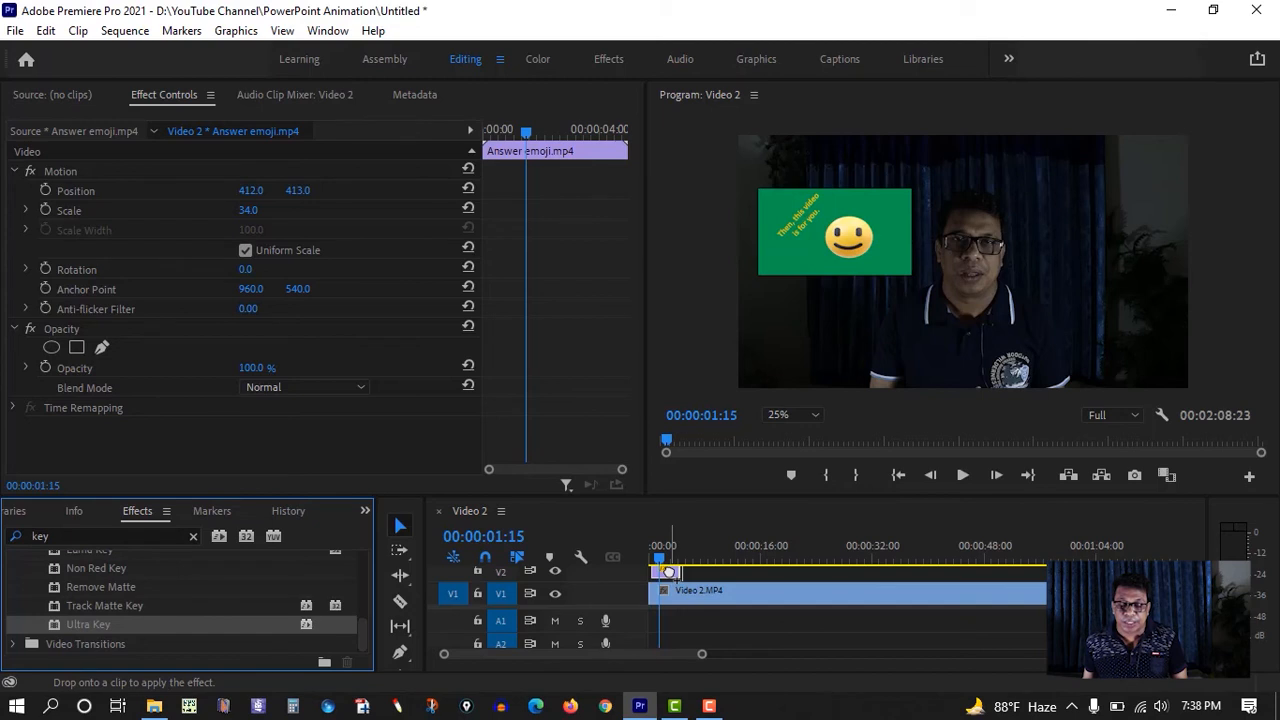
left_click_drag(669, 572, 669, 572)
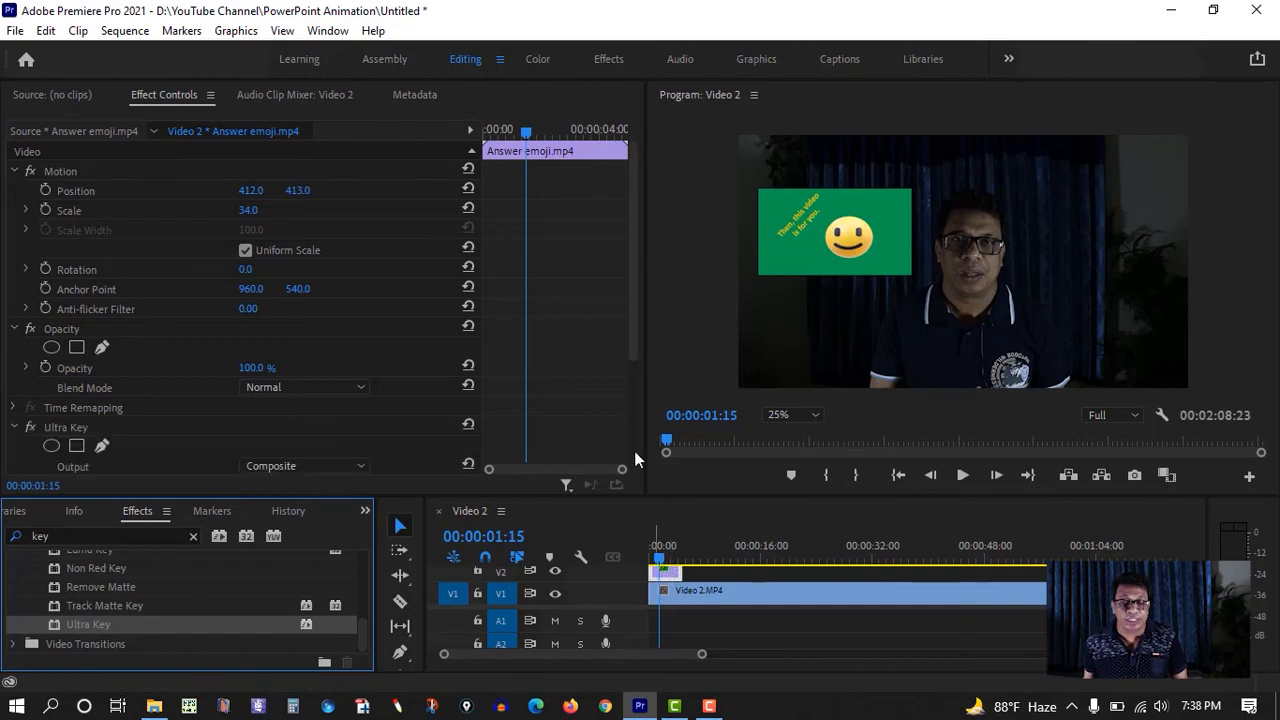
Set the Ultra Key key color by sampling the green background of the emoji clip in the program preview.
scroll(413, 281, "down", 3)
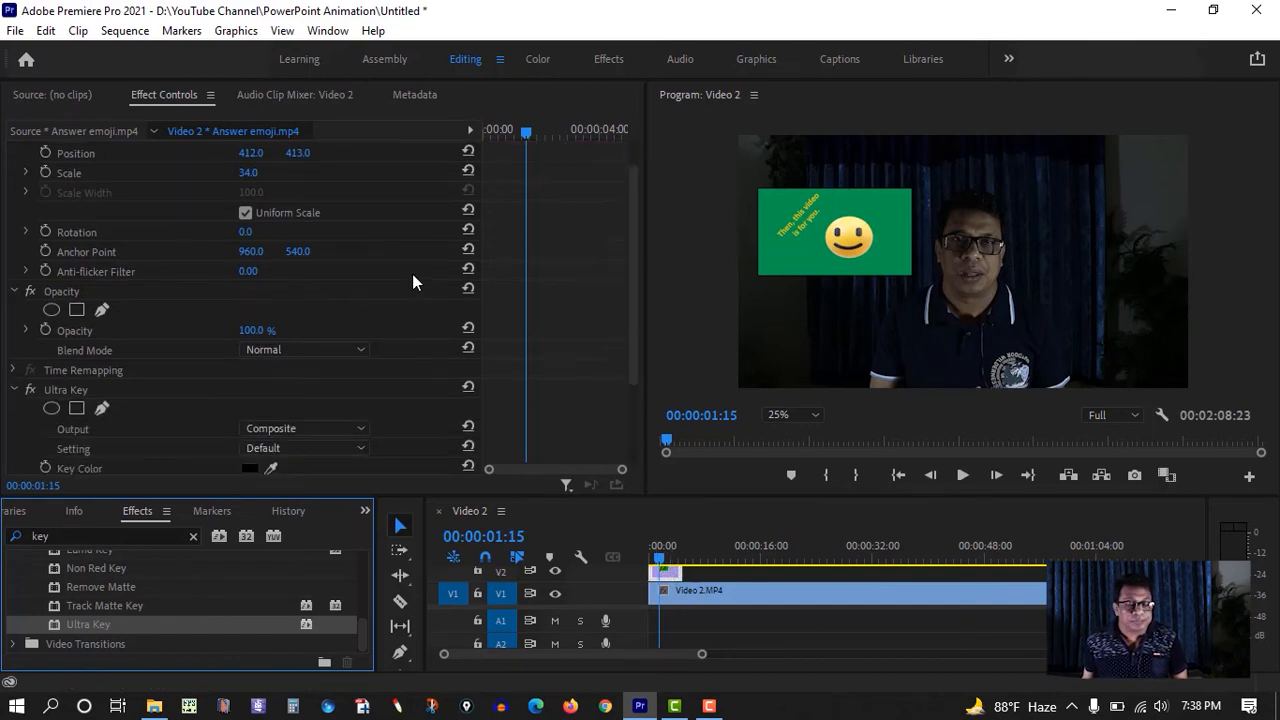
scroll(458, 262, "down", 2)
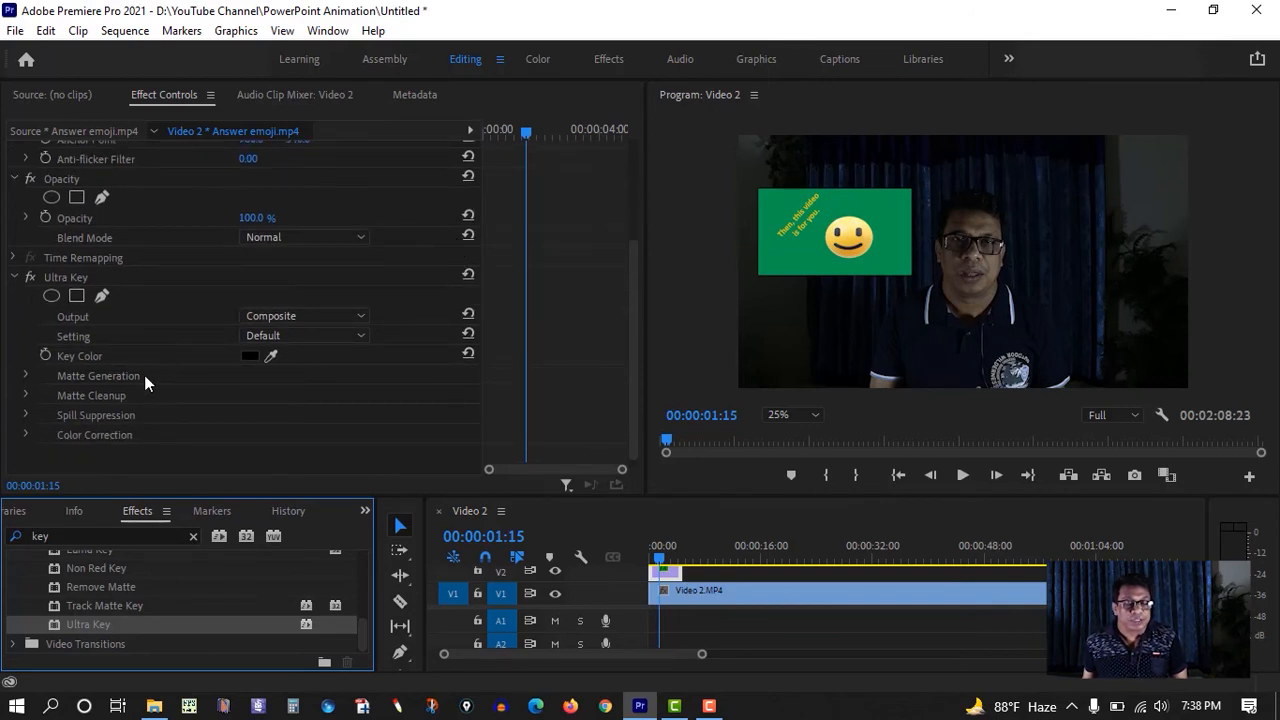
left_click(269, 358)
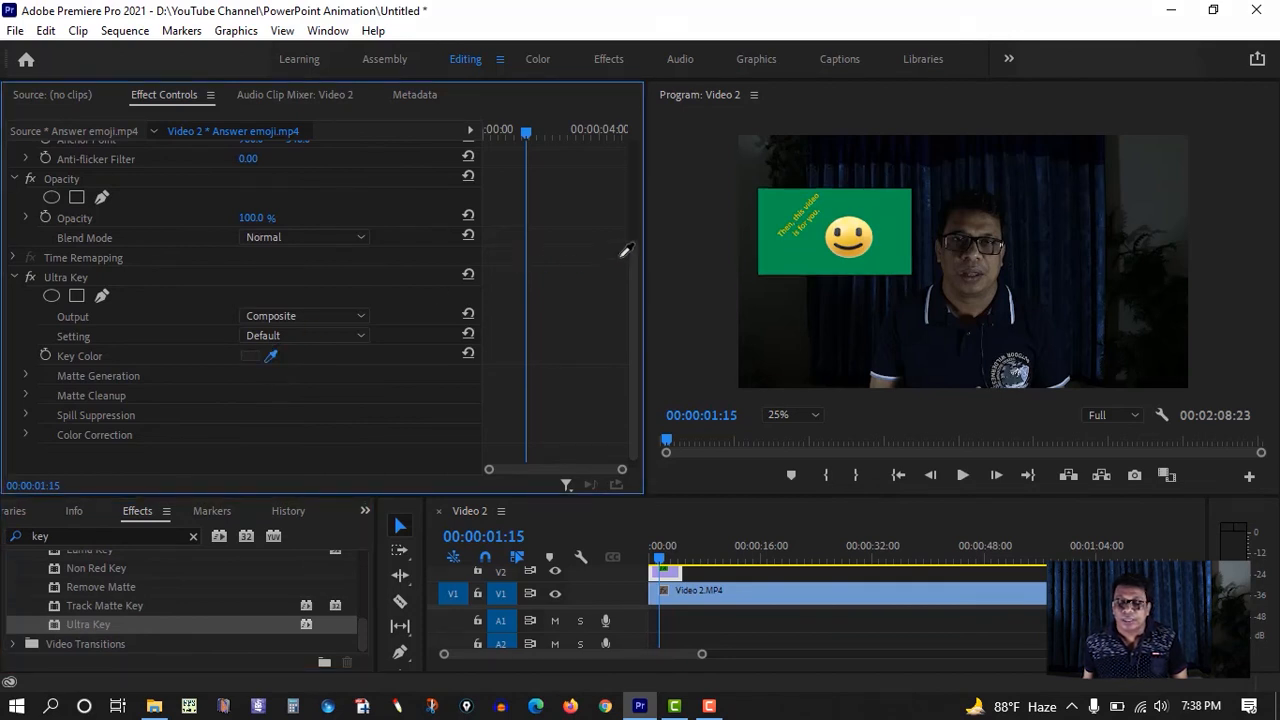
left_click(762, 248)
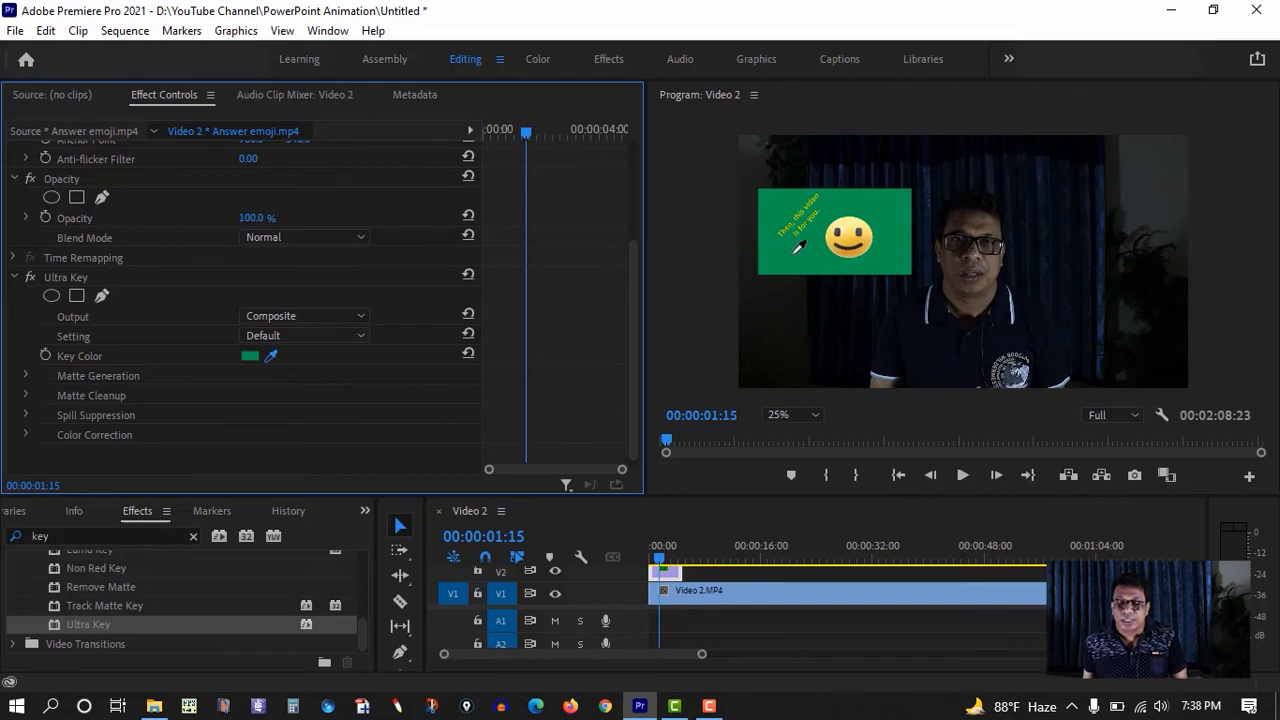
left_click(795, 250)
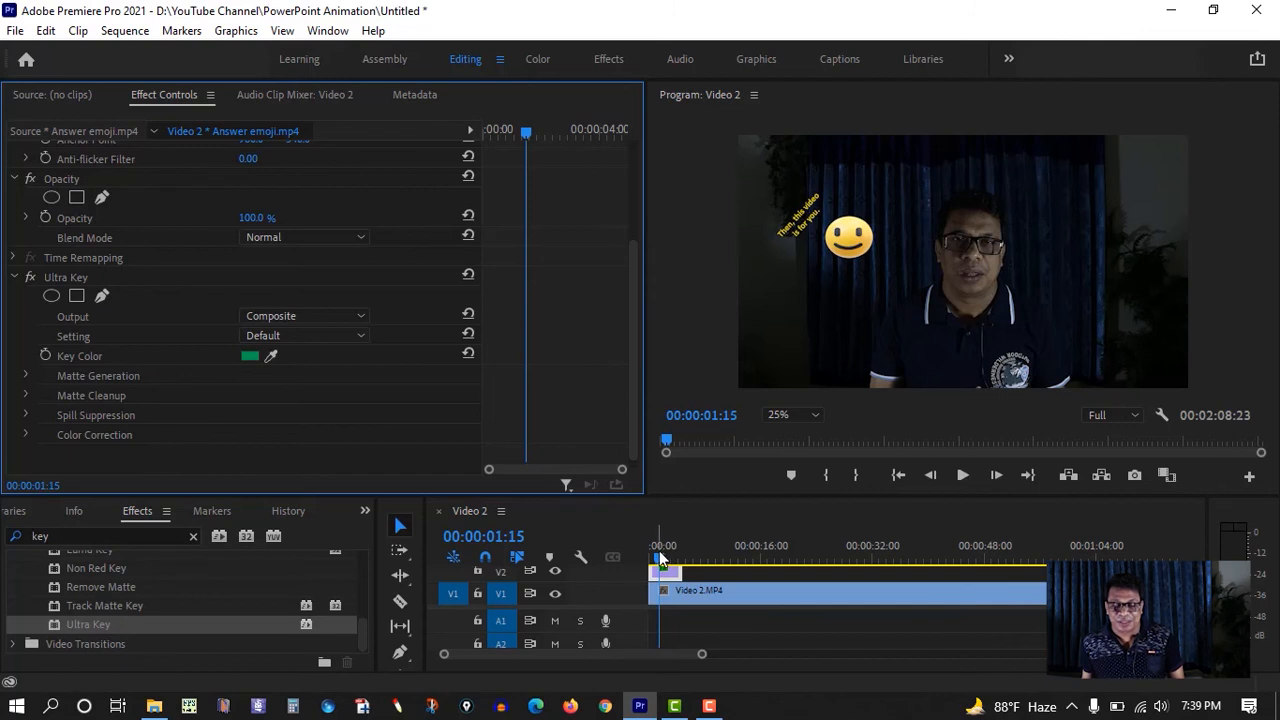
Play the sequence from the start to review the keyed emoji animation over the main video.
left_click_drag(660, 558, 641, 558)
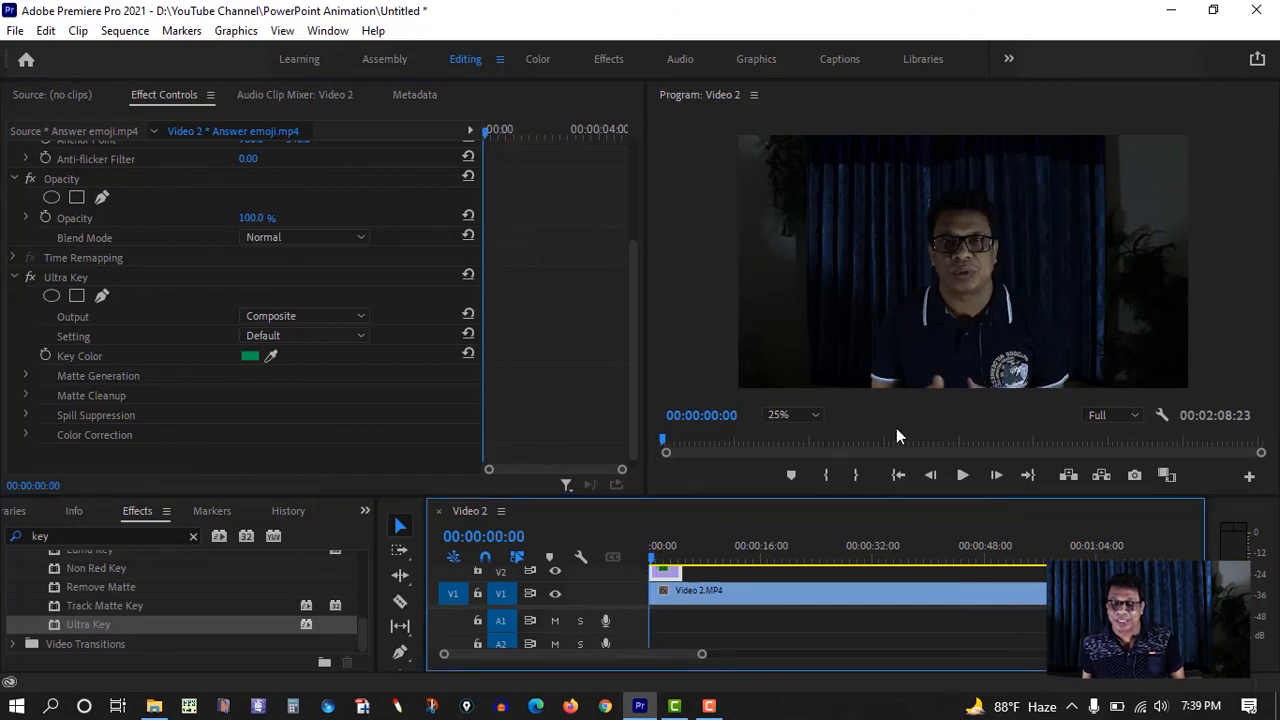
left_click(962, 475)
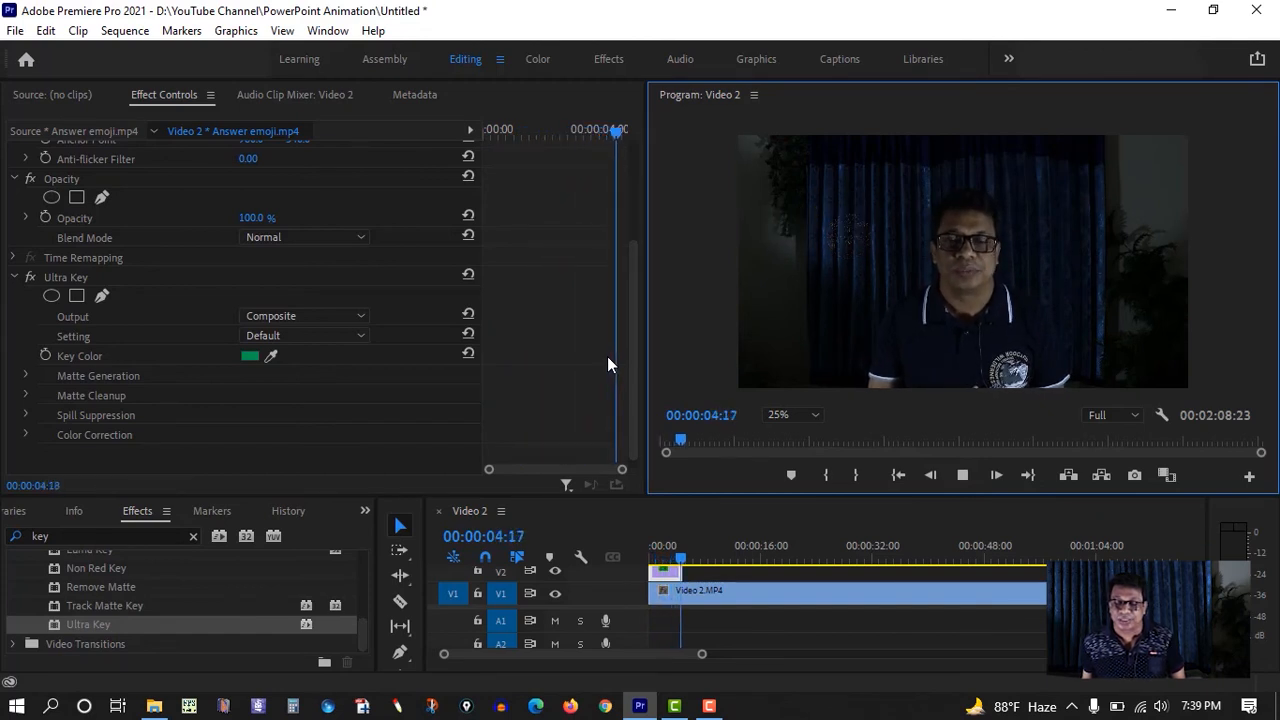
left_click(963, 476)
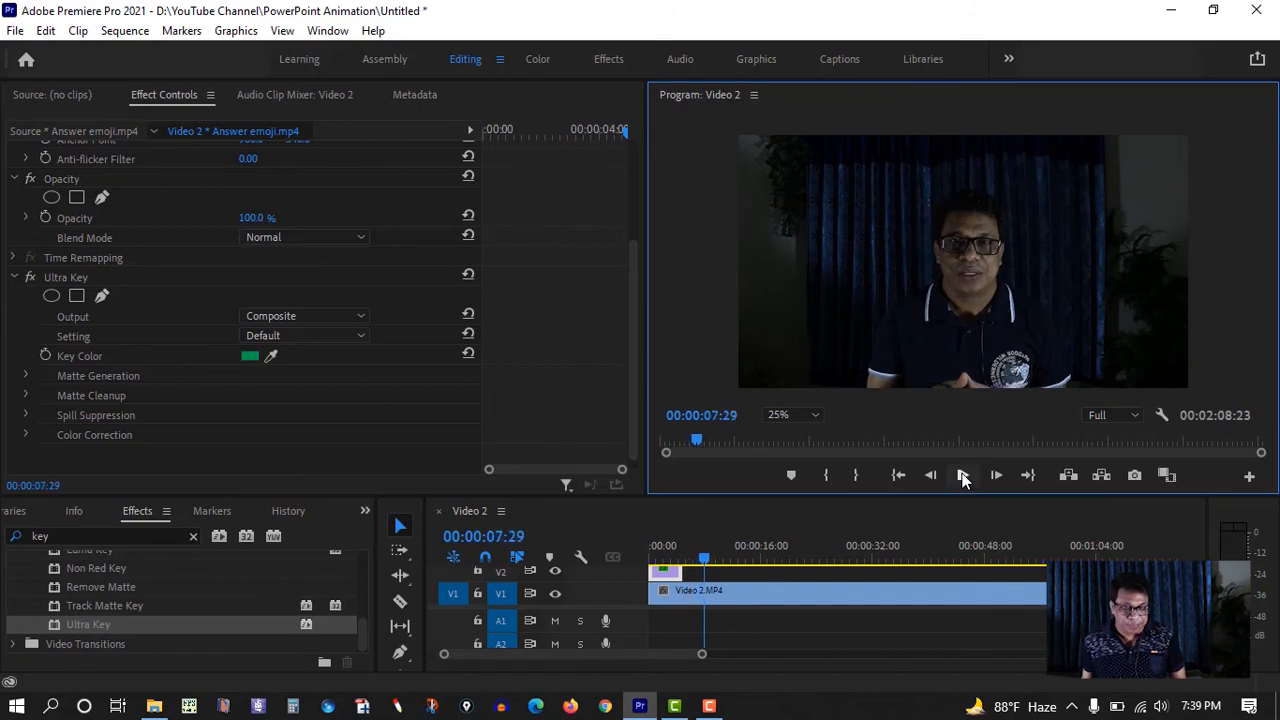